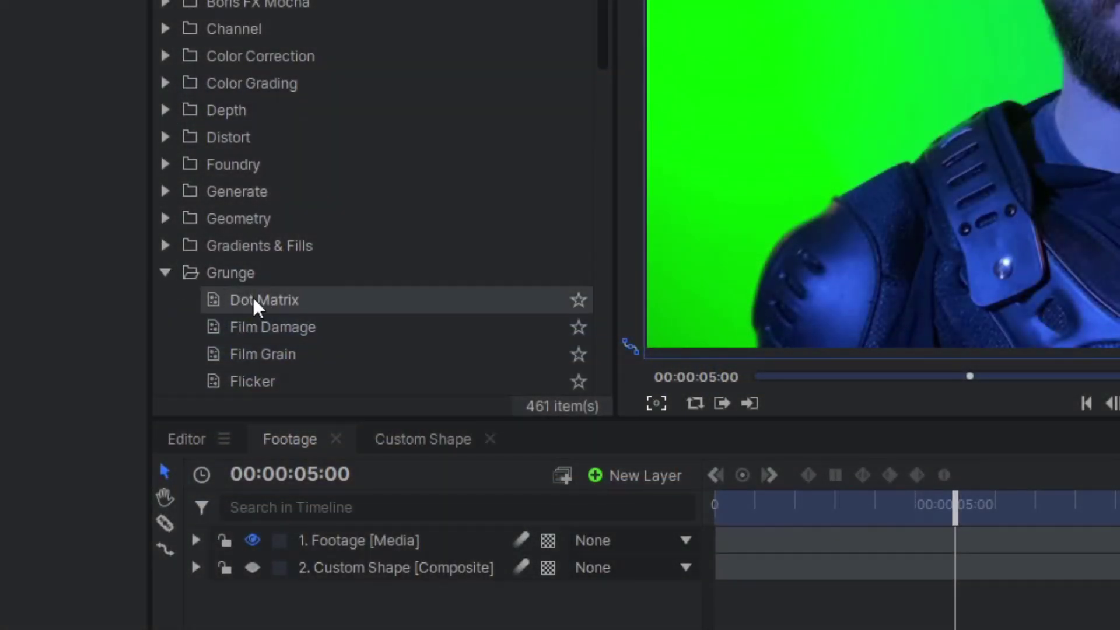
Drag the Grunge Dot Matrix effect onto the Footage layer in the timeline.
click(279, 300)
drag(281, 302, 387, 539)
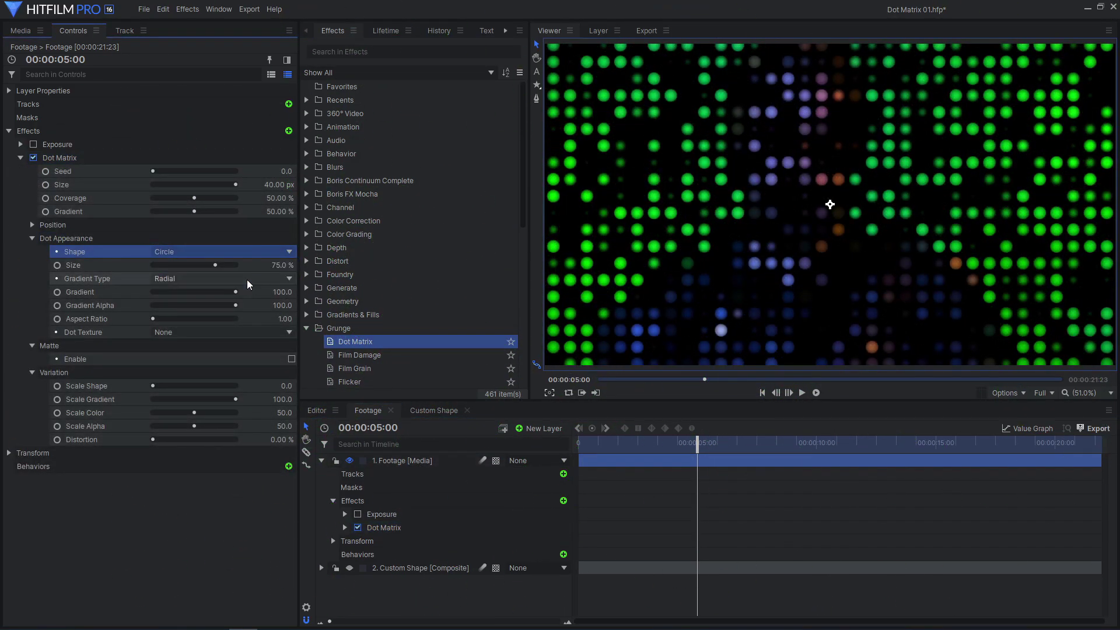
Enlarge the dots, give them a Cross gradient, and use Custom Shape as dot texture.
drag(214, 265, 244, 264)
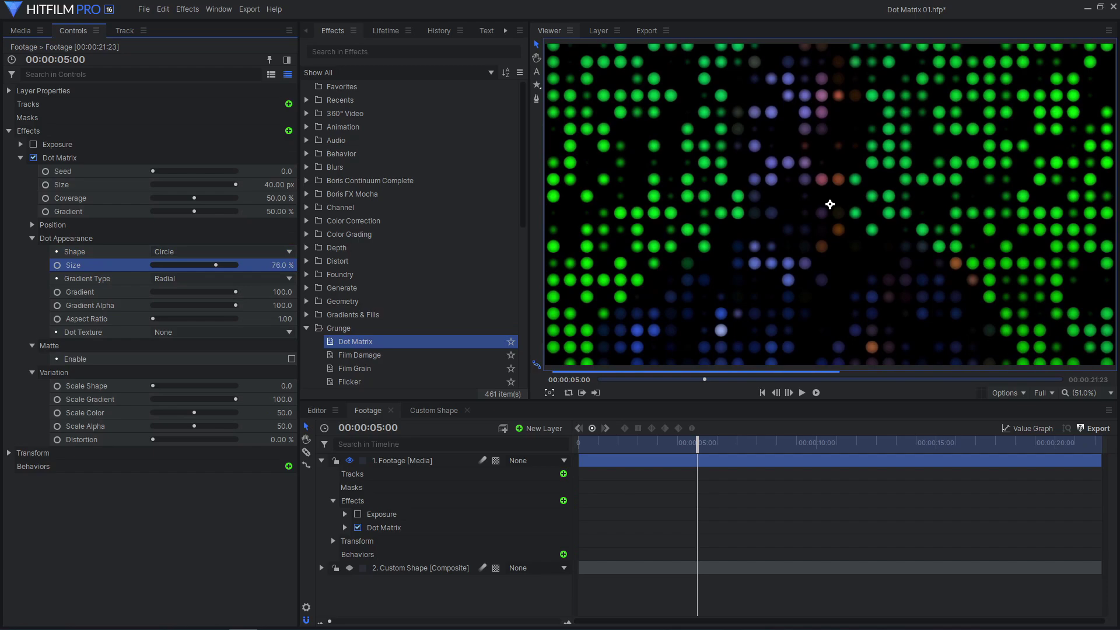
click(247, 279)
click(244, 324)
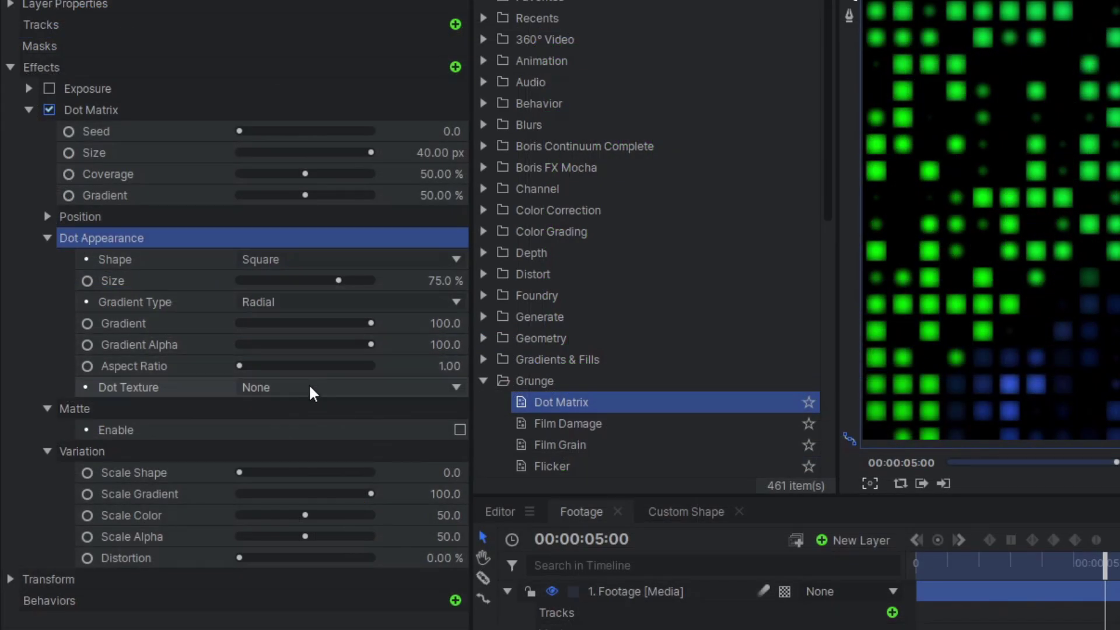
click(207, 331)
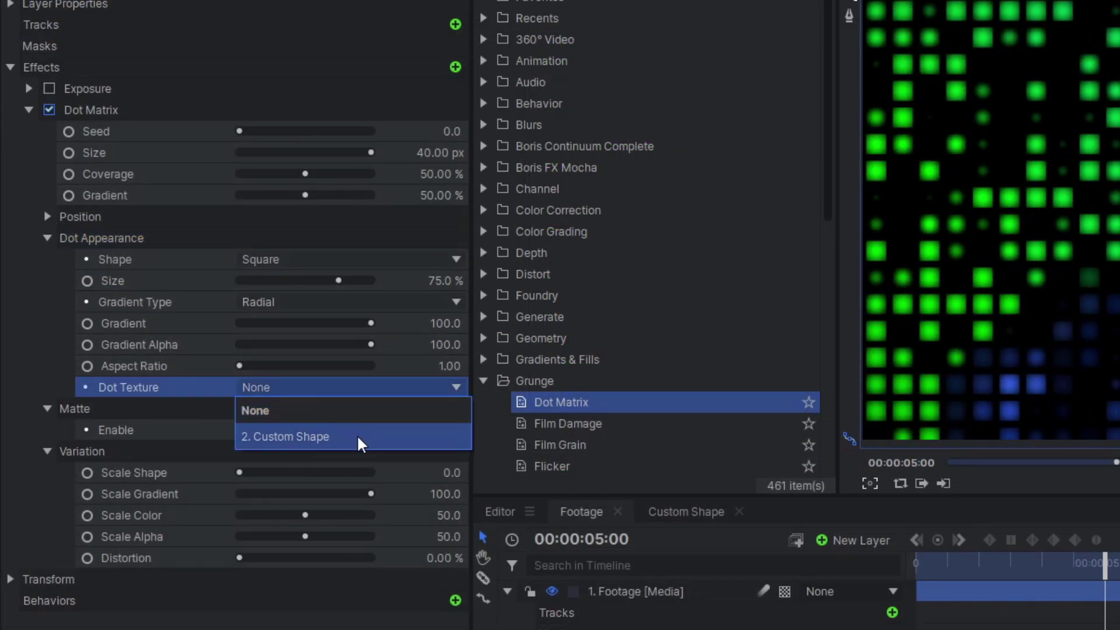
click(356, 435)
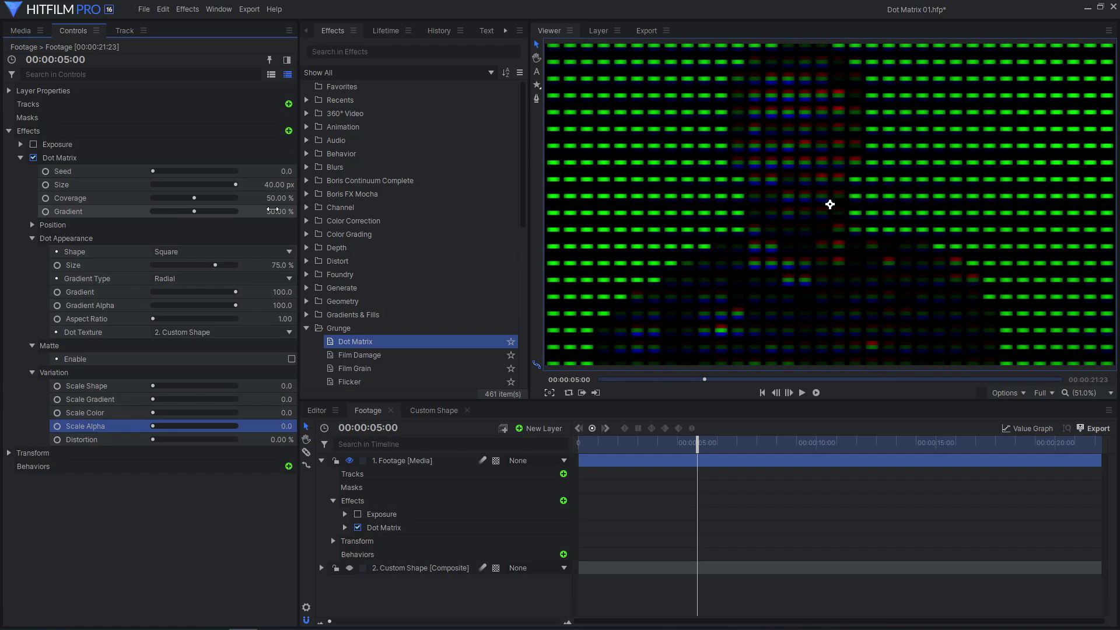
text(10)
Enter a Dot Matrix Size of 10 px.
key(Return)
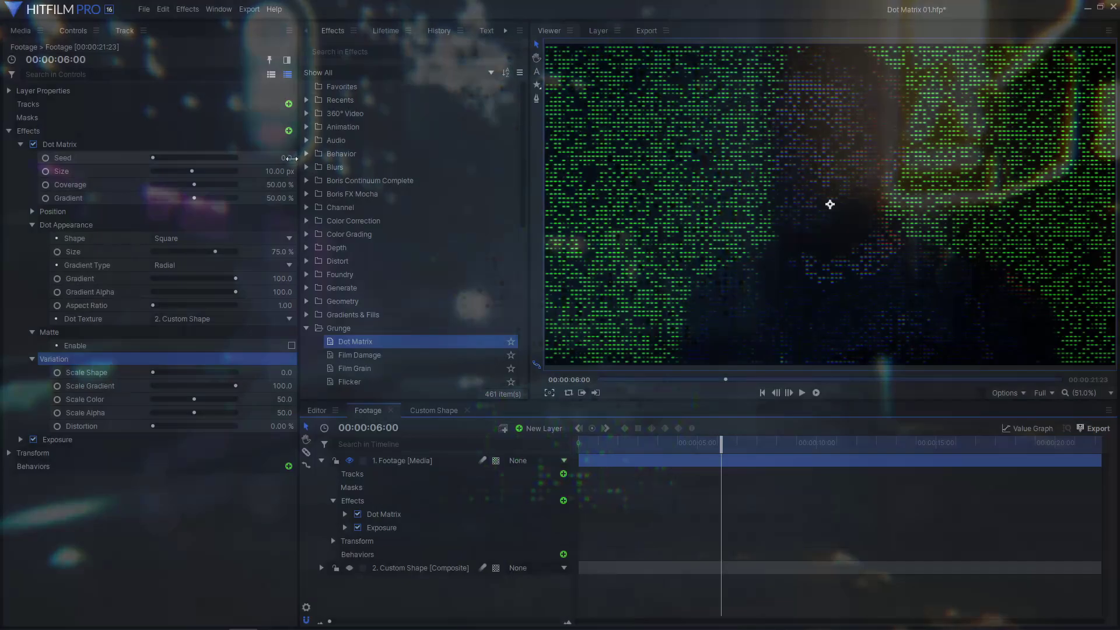
Change the Dot Matrix Seed value to try a different random dot pattern.
drag(291, 158, 303, 158)
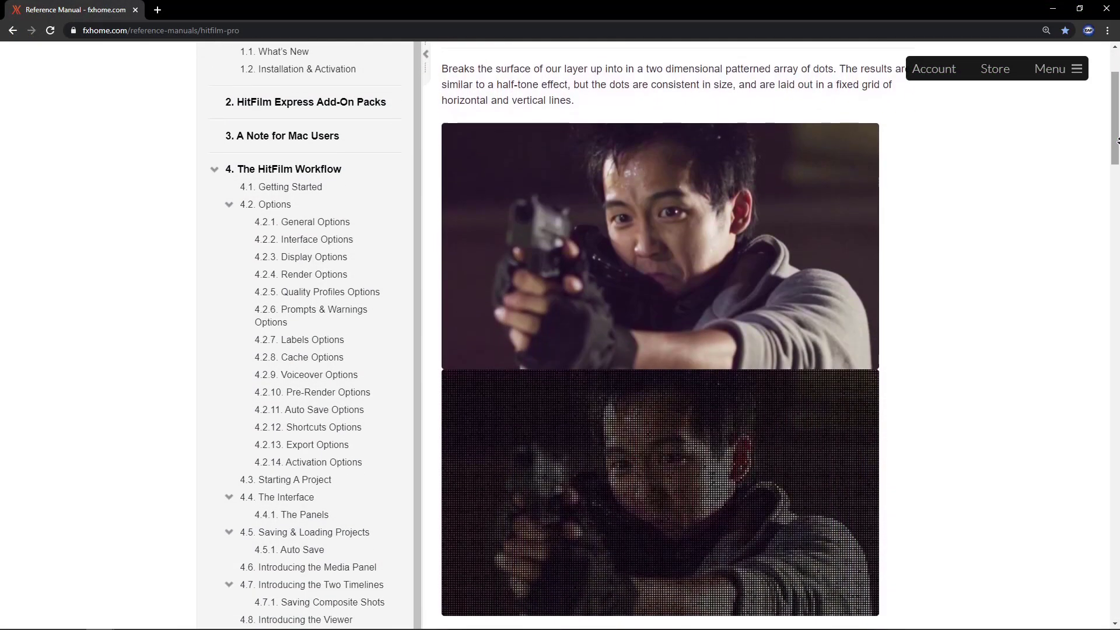
scroll(1117, 142, down, 1)
scroll(1117, 145, down, 1)
scroll(1118, 147, down, 1)
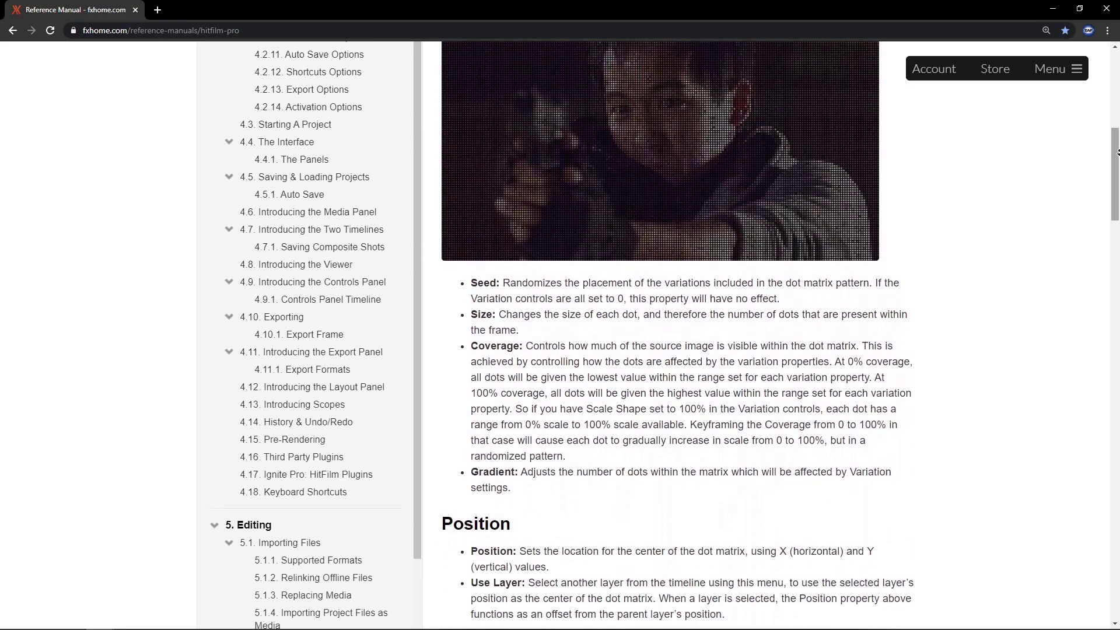
scroll(1117, 148, down, 2)
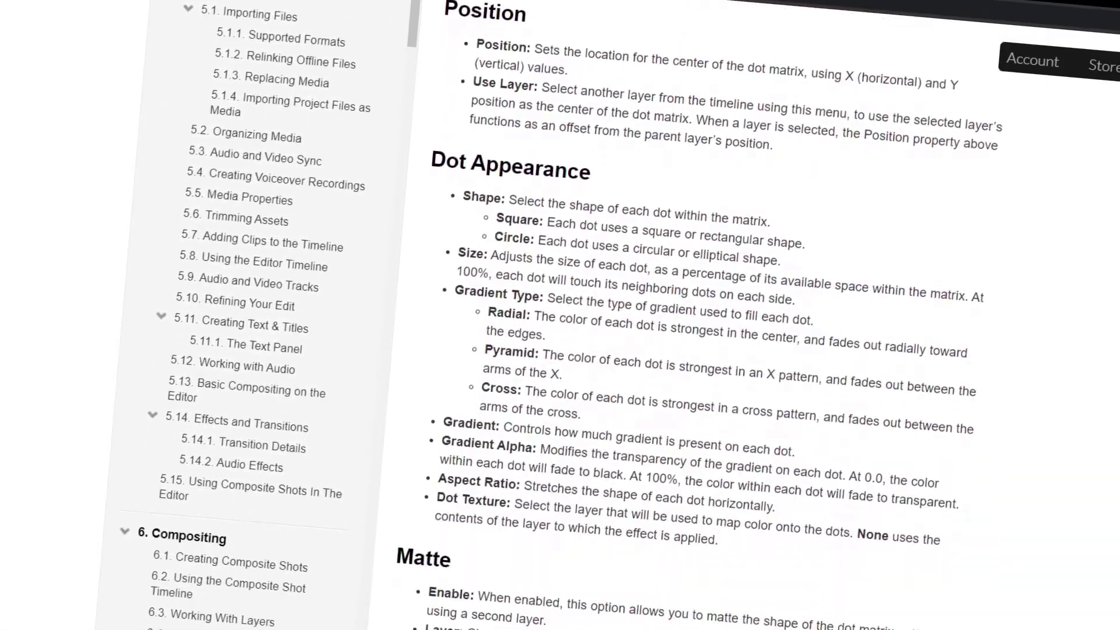